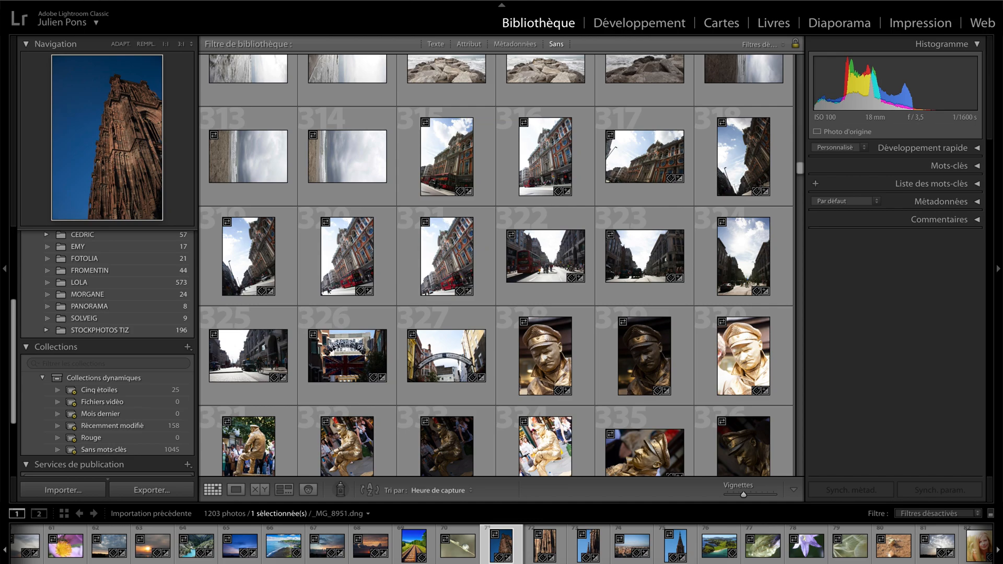
- Open the performance preferences and examine the available options for using the graphics processor, leaving the setting on Auto
left_click(58, 4)
left_click(68, 10)
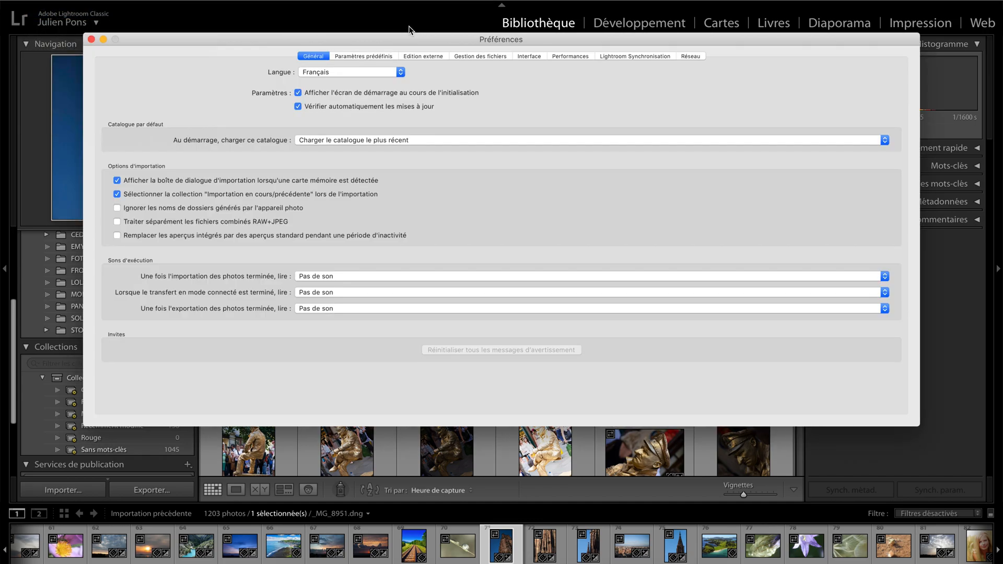
left_click(571, 56)
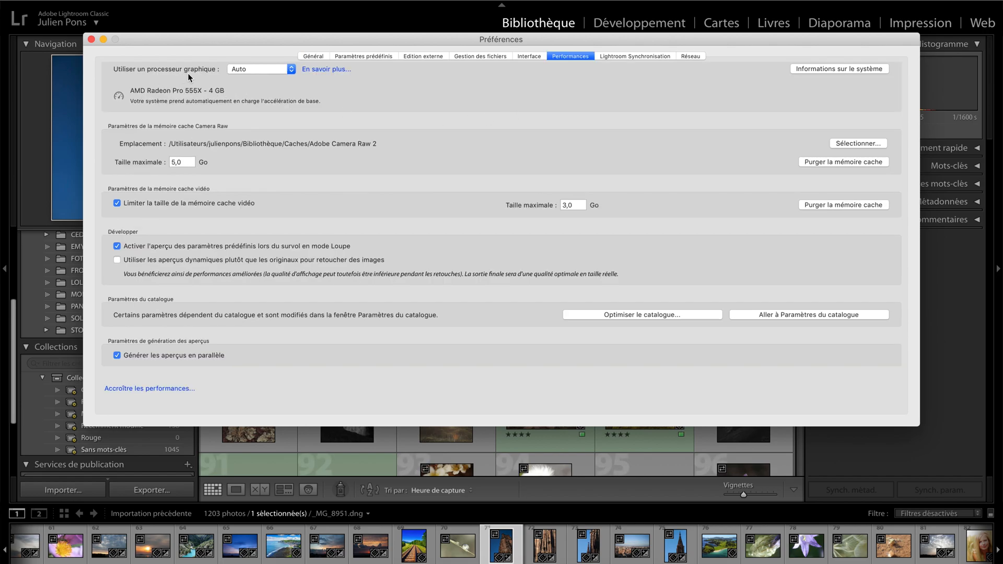
left_click(286, 72)
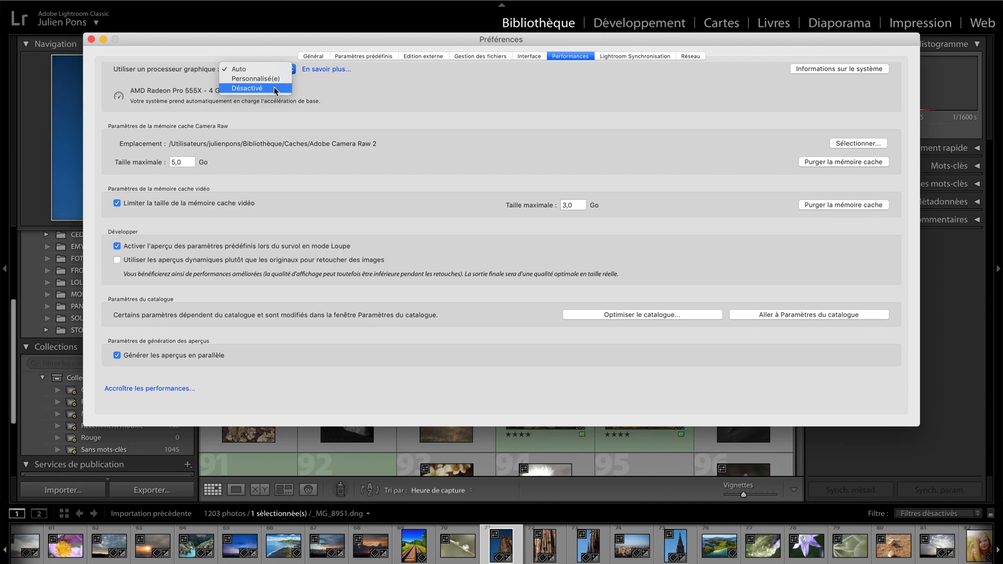
left_click(315, 92)
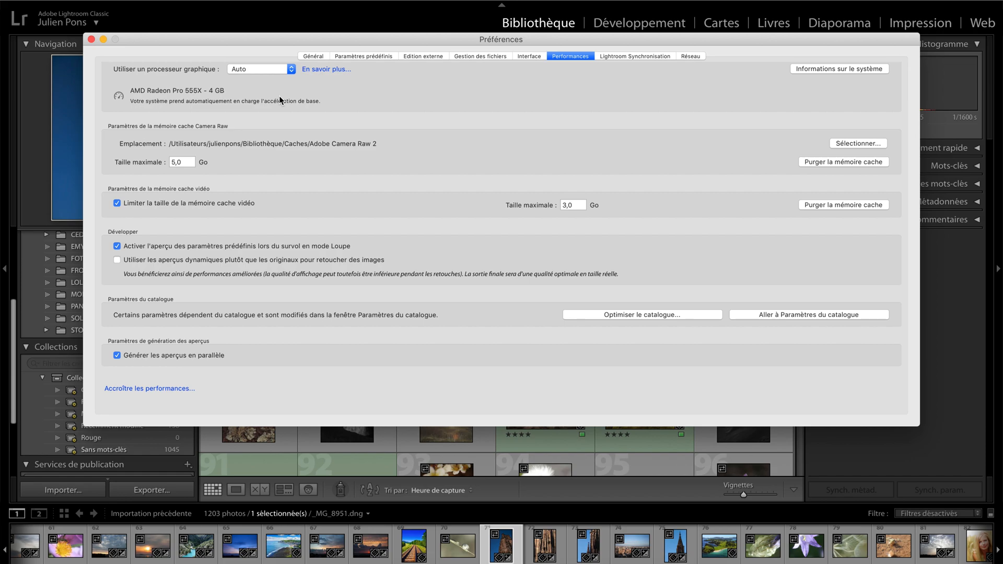
- Read Adobe's "GPU troubleshooting and FAQ" help page linked from the graphics processor setting, and close the preferences
left_click(321, 70)
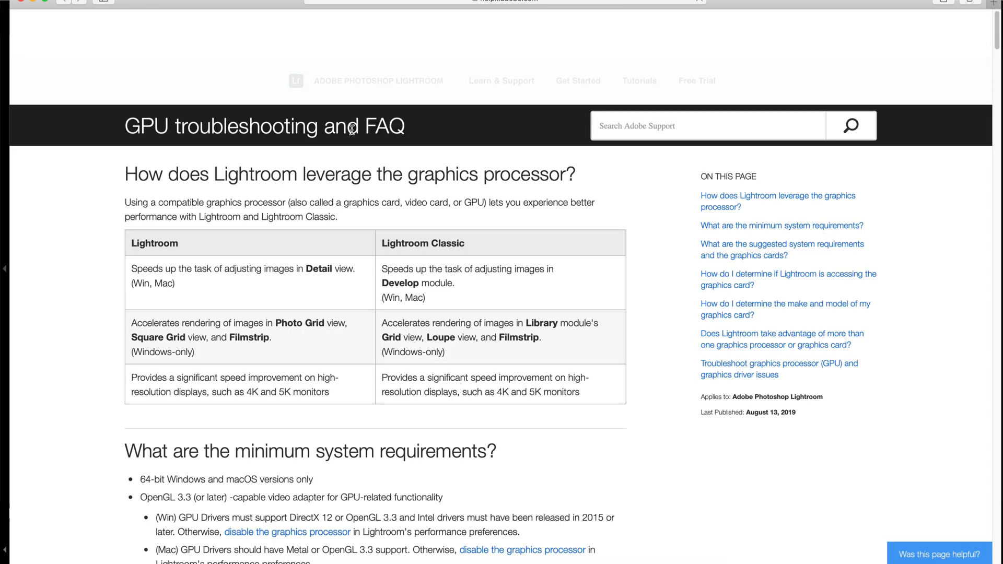
scroll(350, 212, "down", 10)
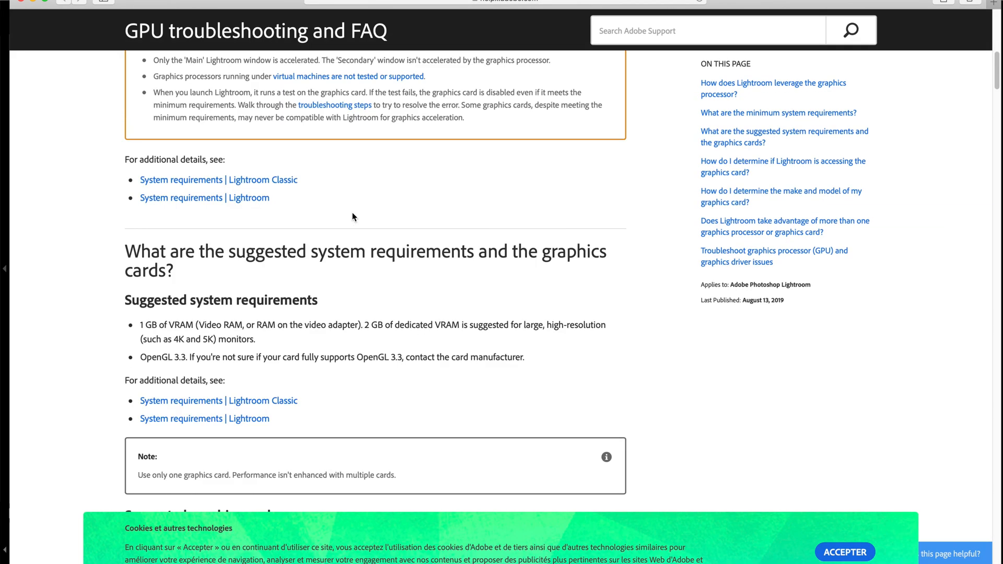
scroll(352, 212, "down", 15)
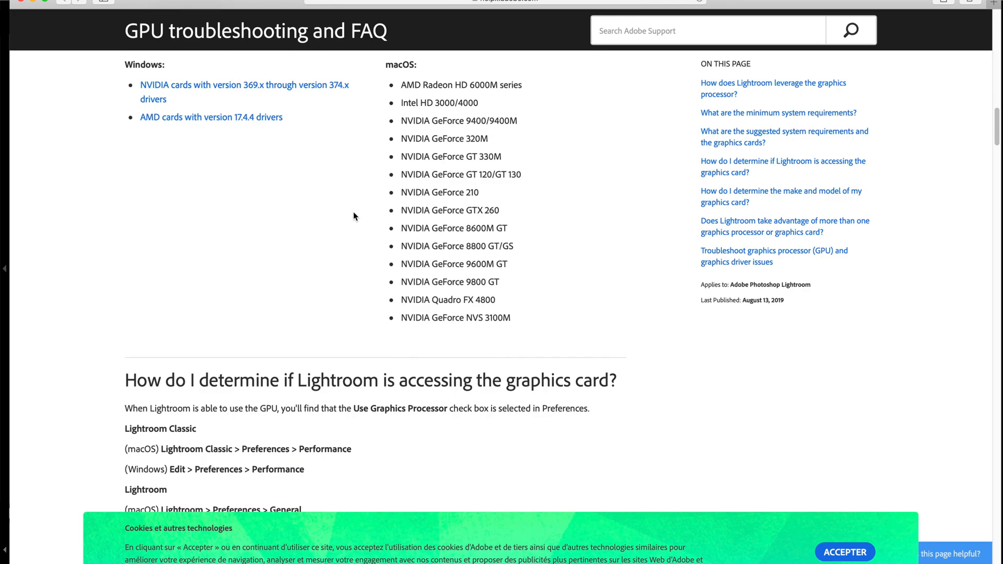
scroll(353, 211, "down", 20)
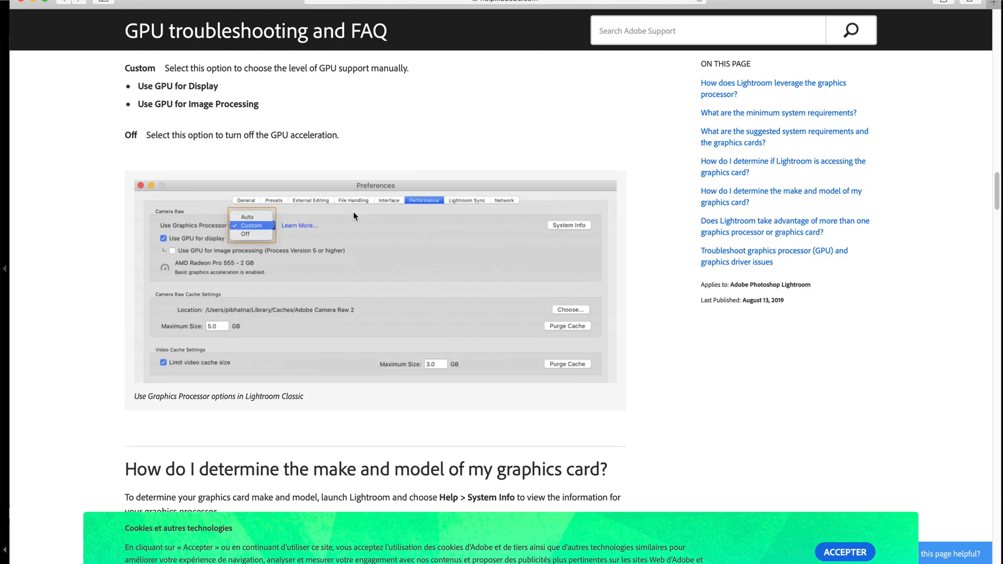
scroll(353, 211, "down", 20)
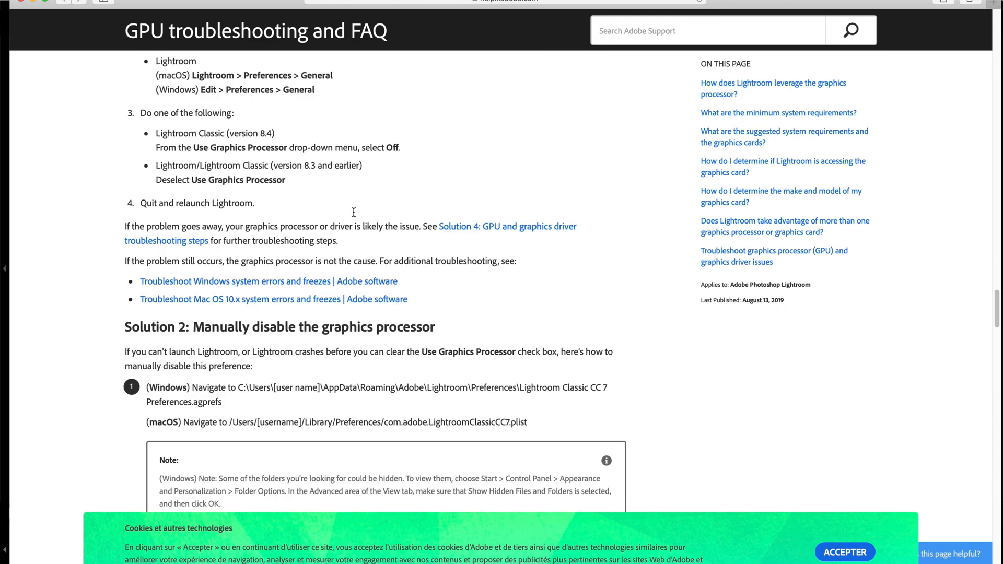
scroll(353, 211, "down", 20)
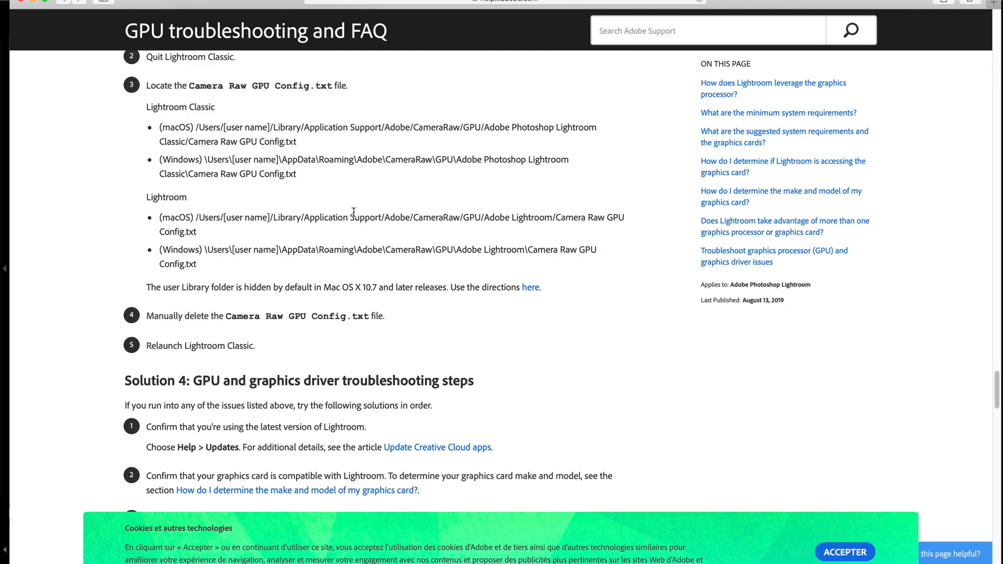
scroll(360, 219, "up", 20)
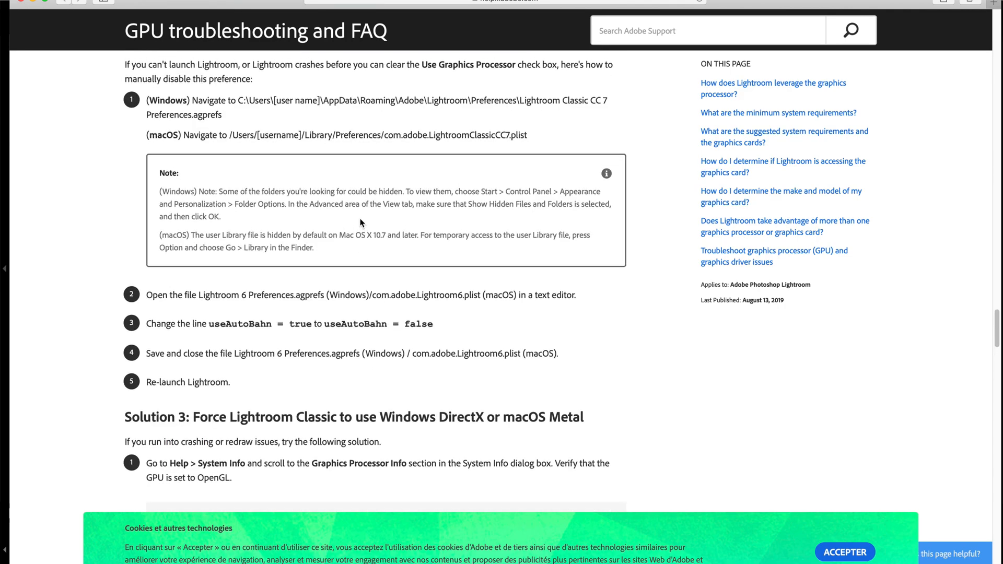
scroll(358, 214, "up", 10)
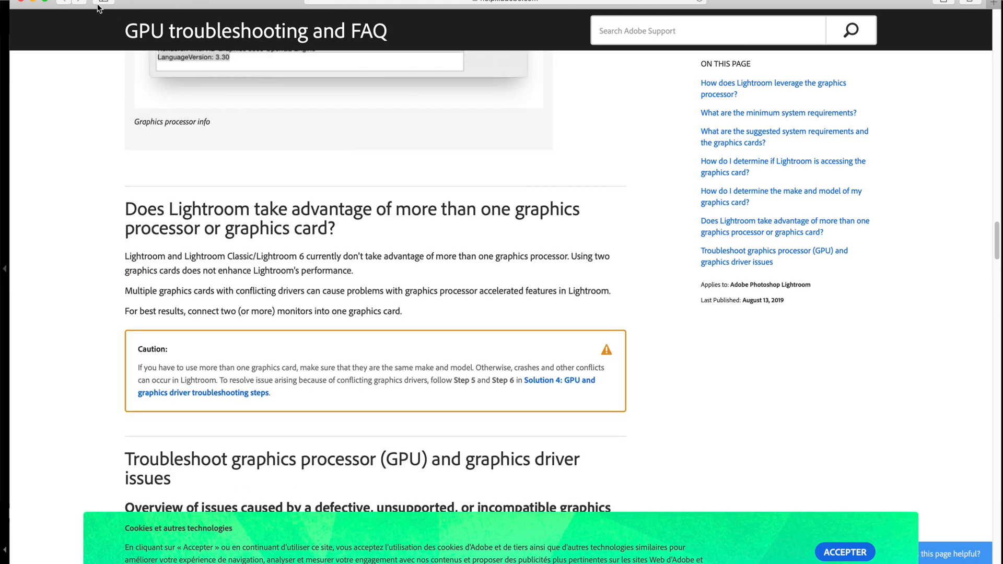
left_click(33, 1)
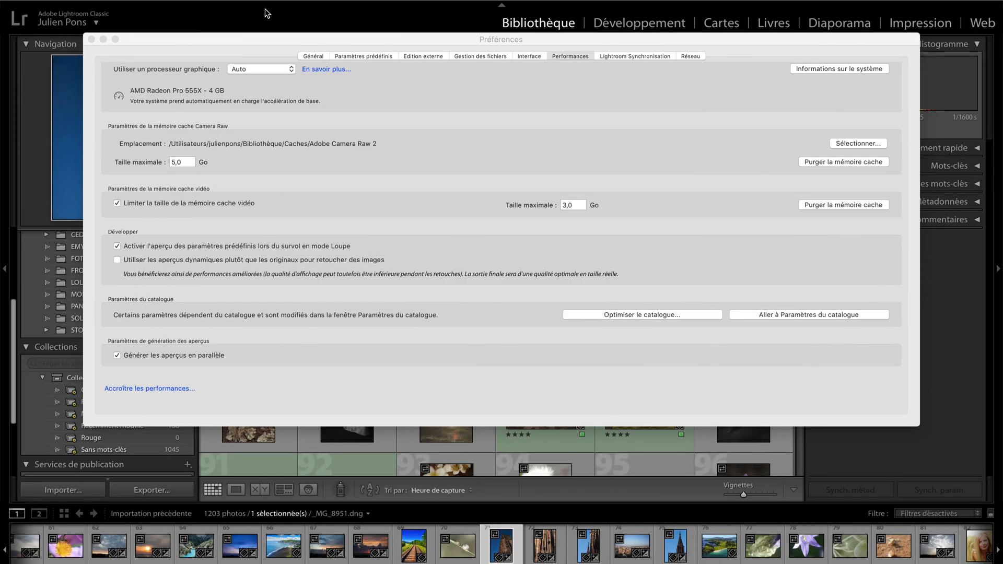
left_click(287, 40)
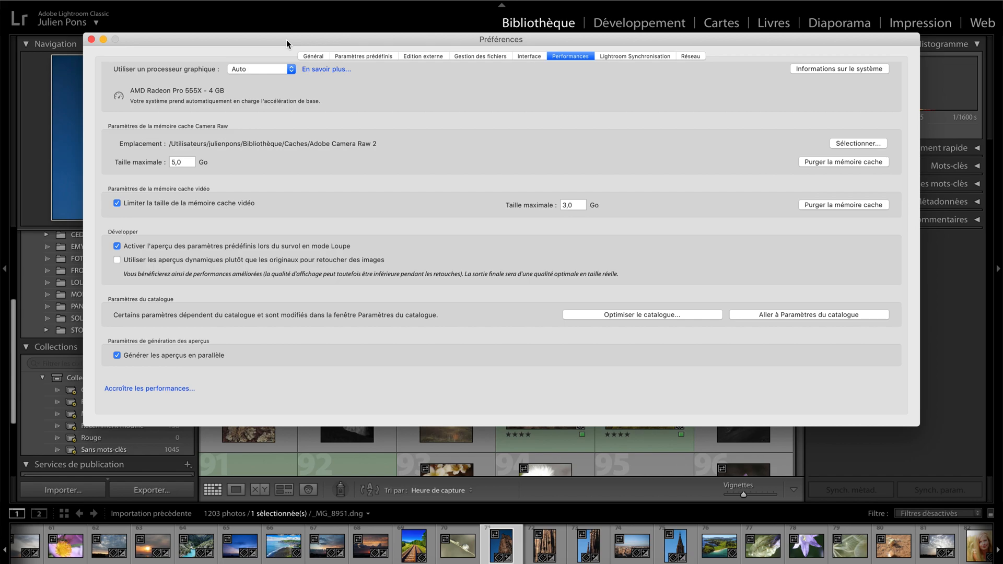
left_click(91, 40)
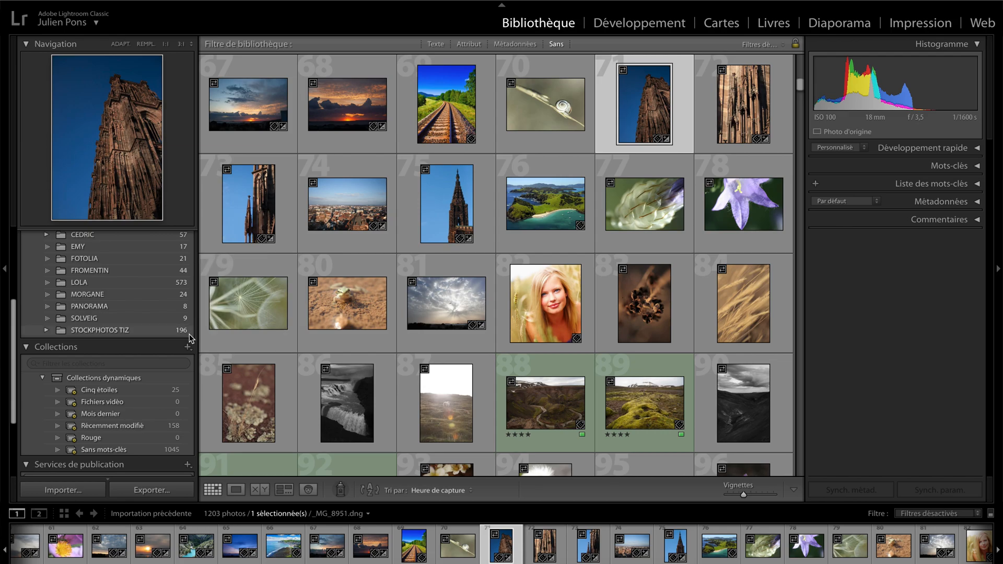
right_click(136, 393)
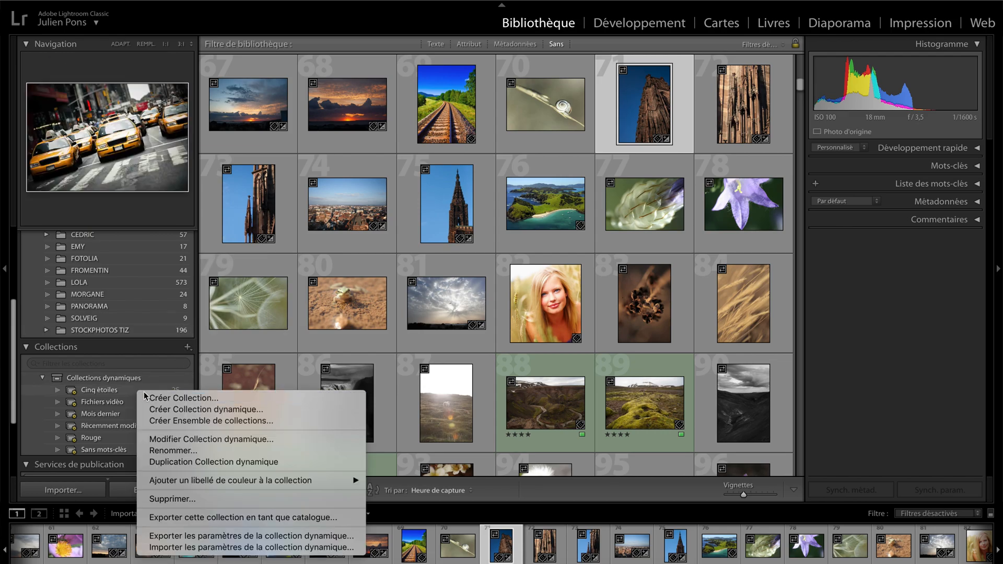
mouse_move(297, 481)
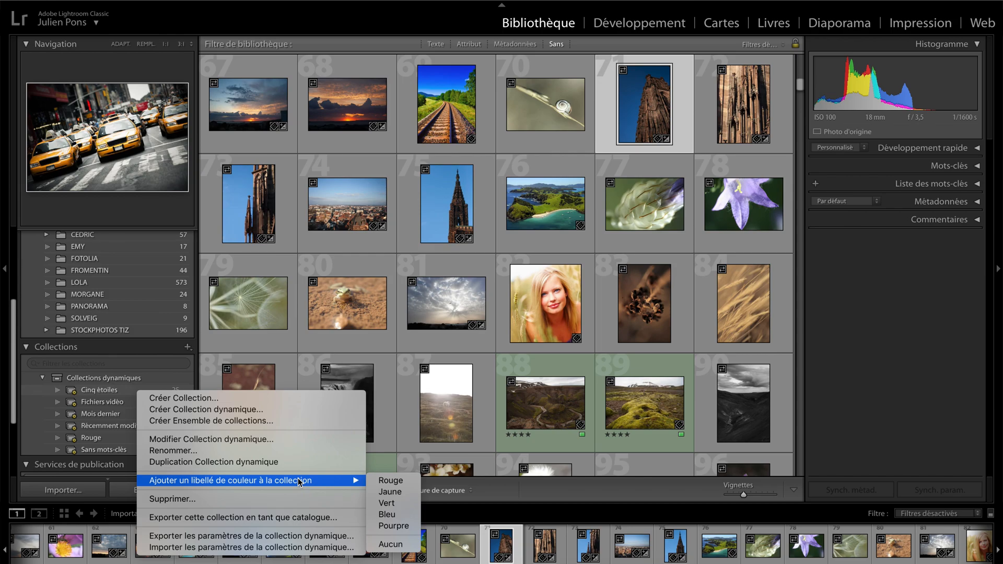
left_click(110, 393)
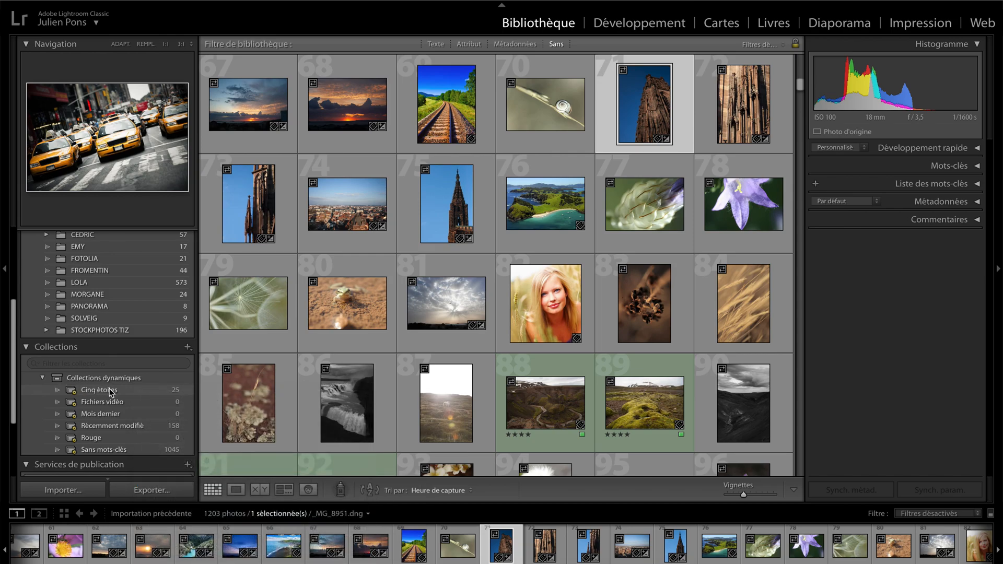
- Display the smart collection Cinq étoiles and assign it the green (Vert) color label
left_click(111, 393)
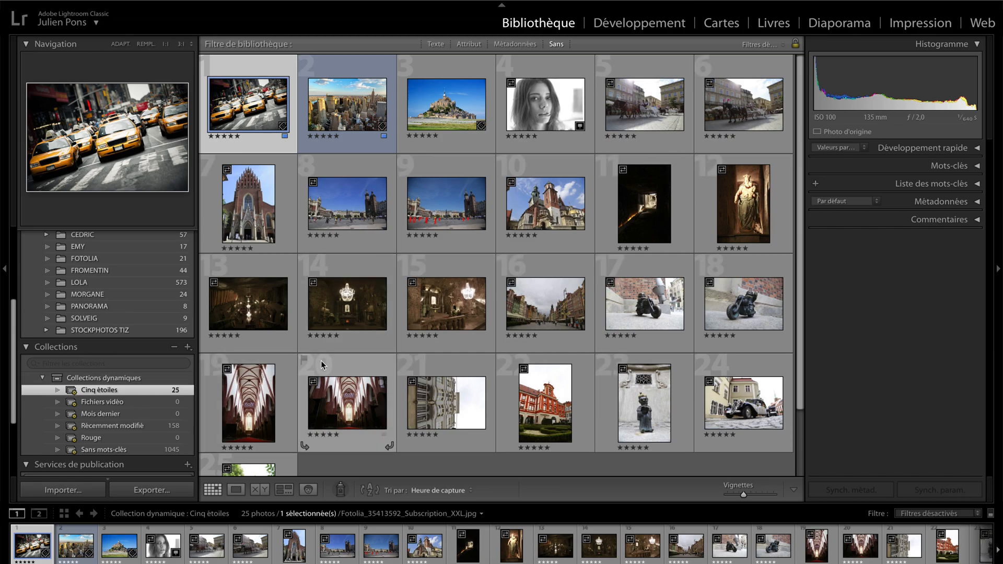
scroll(374, 396, "down", 2)
scroll(374, 397, "up", 2)
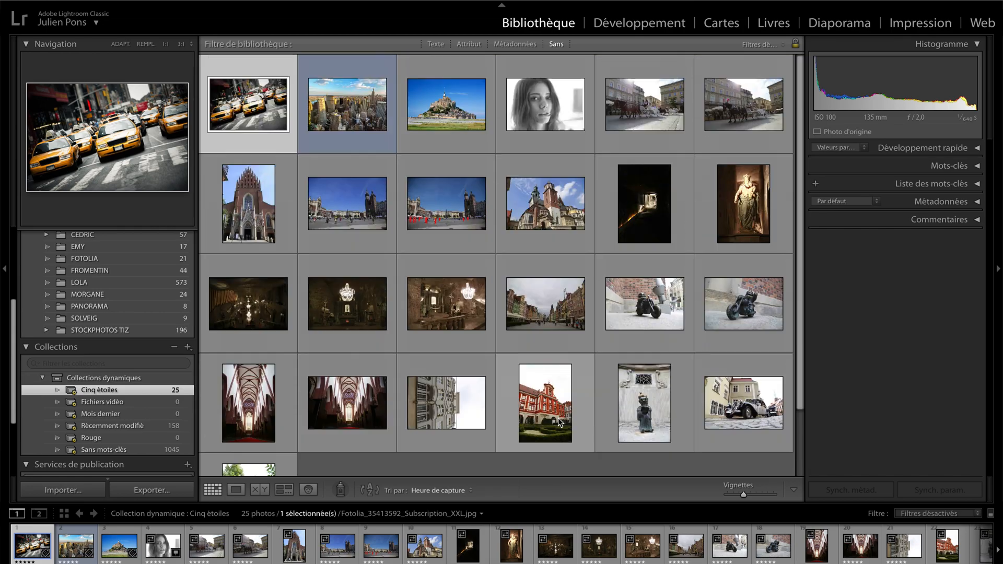
right_click(99, 393)
mouse_move(309, 480)
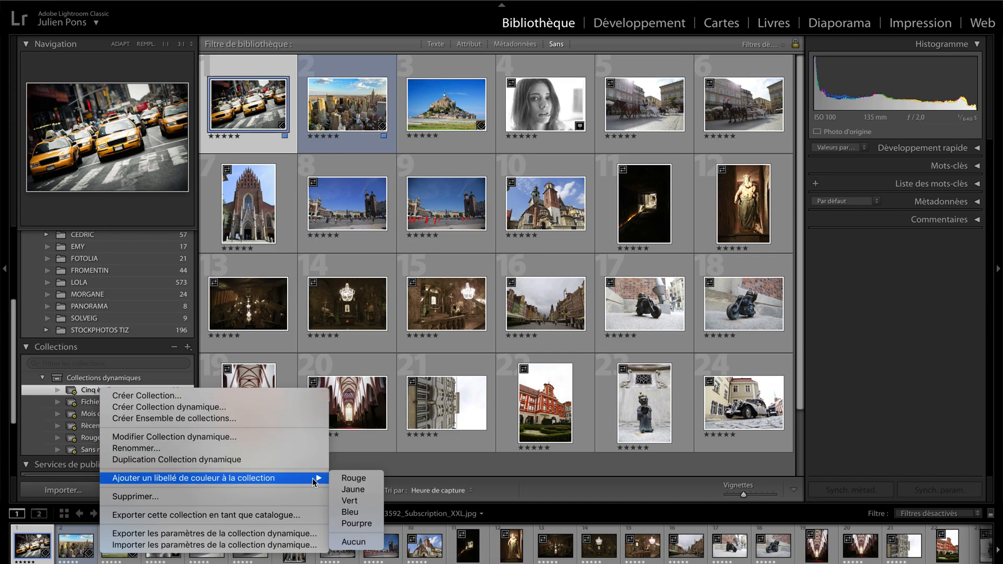
left_click(350, 500)
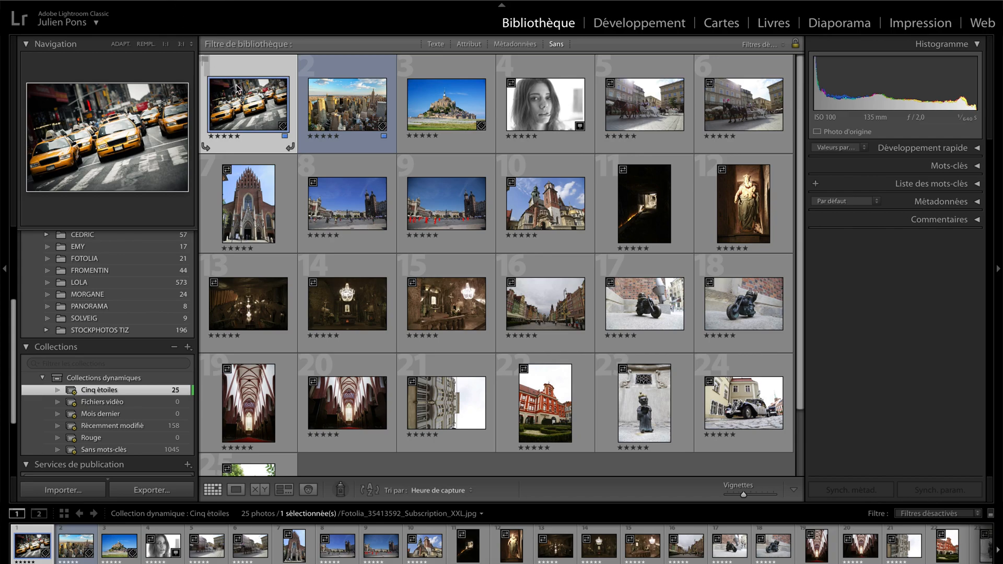
- Open the export settings for the selected taxi photo and examine the available image formats
left_click(128, 1)
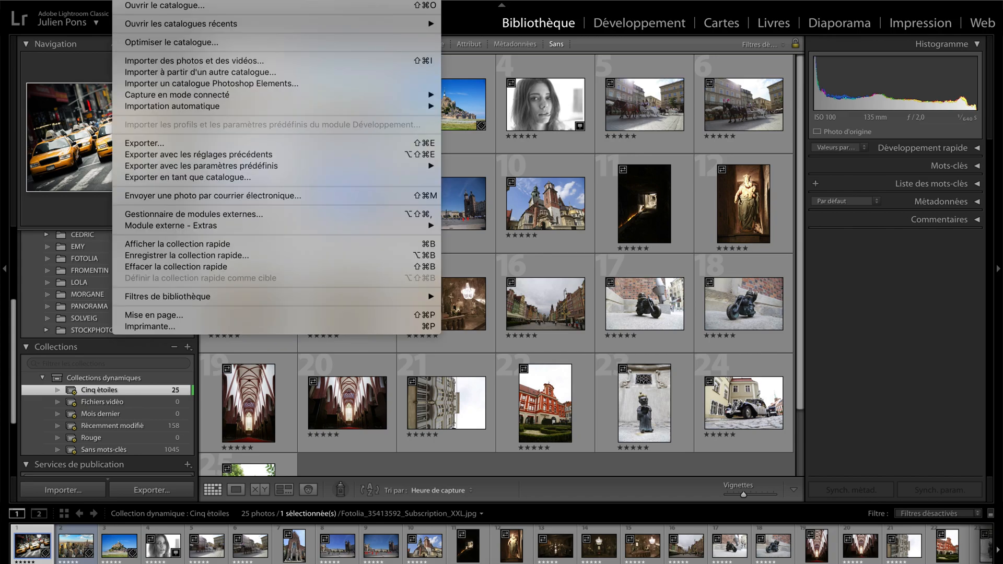
left_click(158, 143)
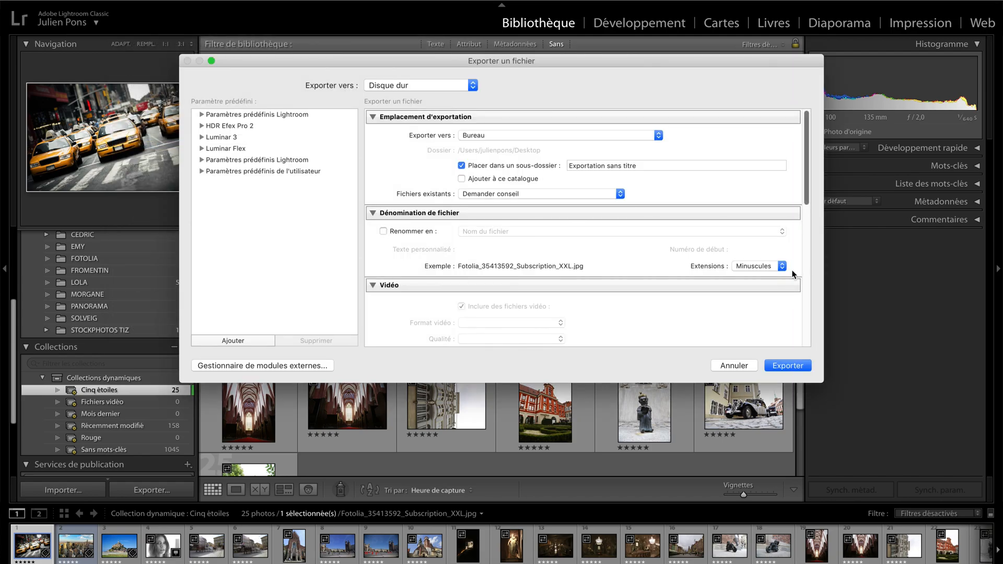
scroll(449, 256, "down", 1)
scroll(449, 255, "down", 5)
left_click(513, 250)
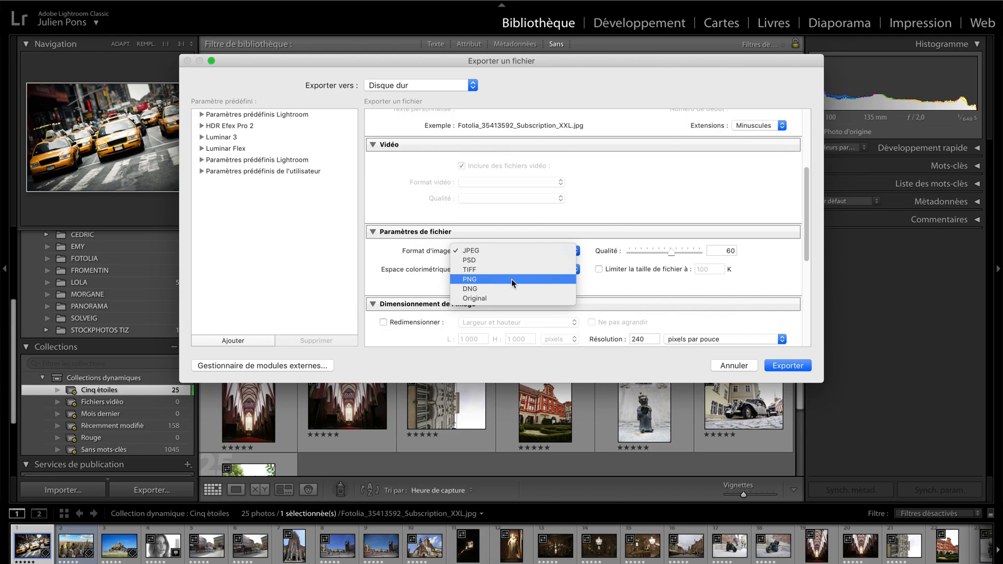
left_click(347, 253)
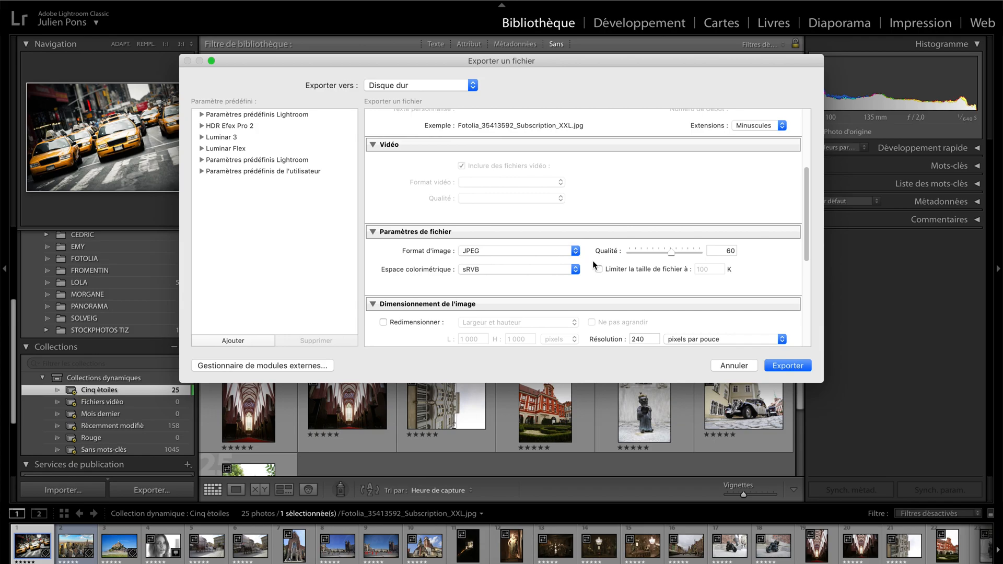
- Try PNG as the export image format, look over its color space options, and leave without exporting
left_click(561, 251)
left_click(526, 277)
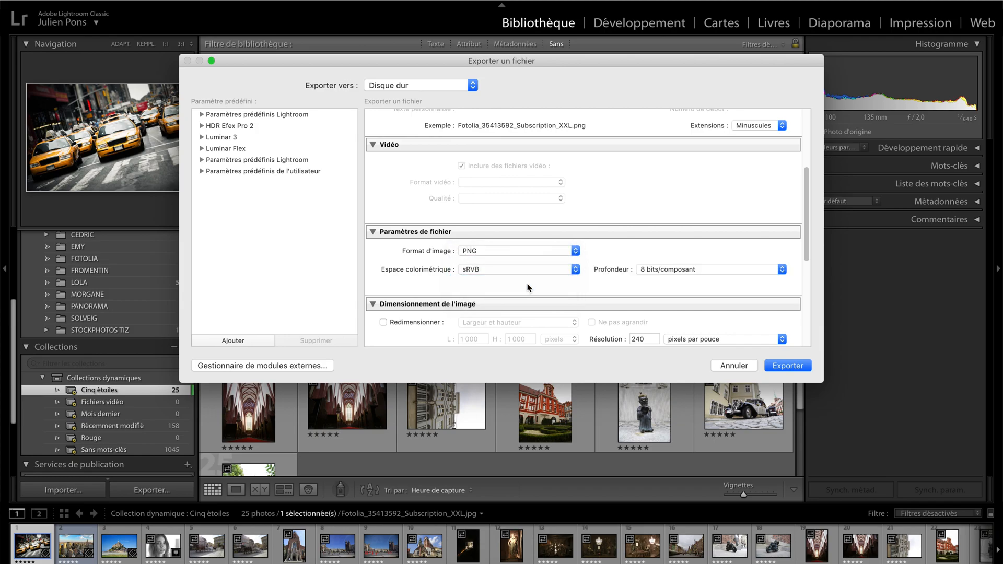
left_click(569, 268)
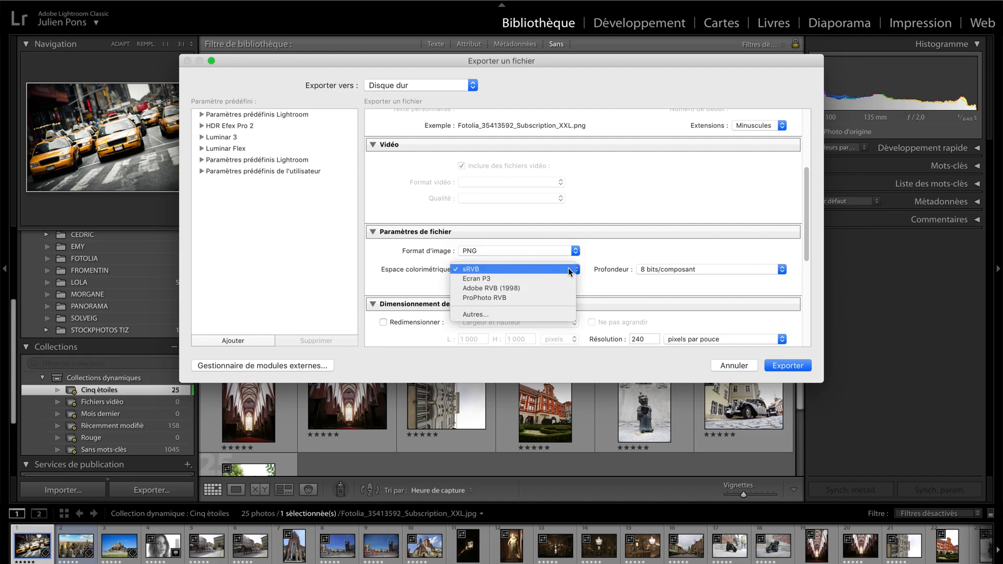
left_click(629, 243)
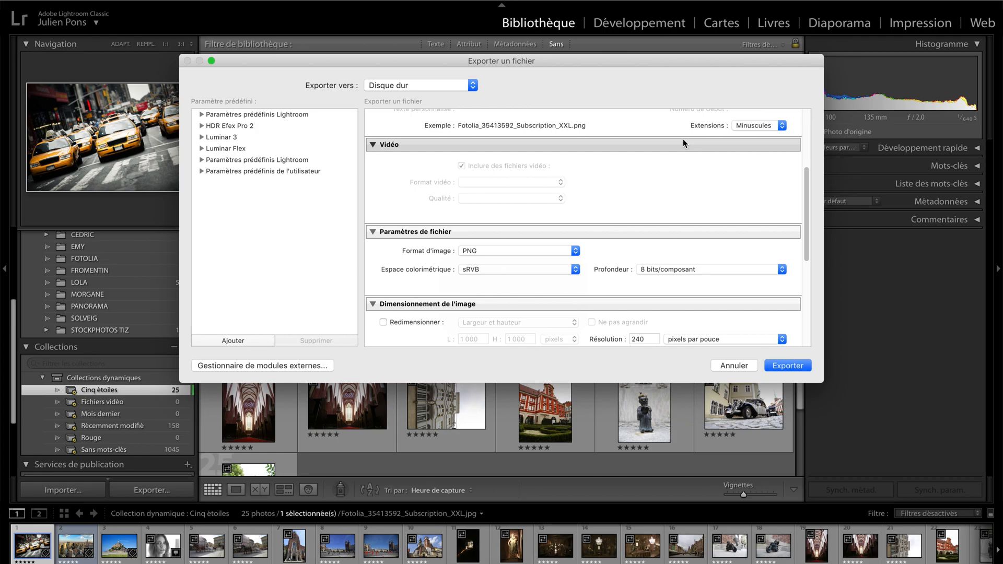
left_click(744, 367)
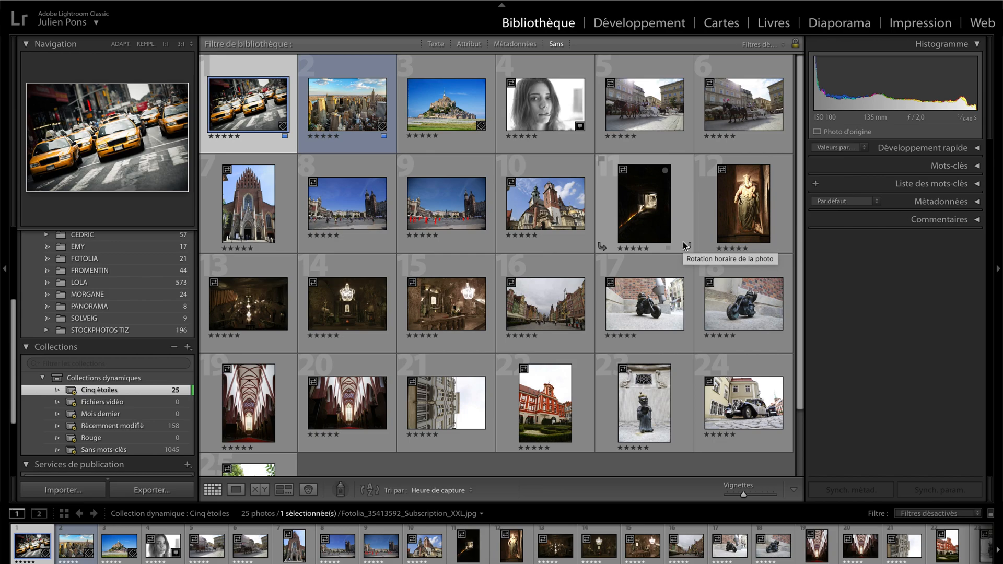
scroll(575, 282, "down", 2)
scroll(522, 293, "up", 2)
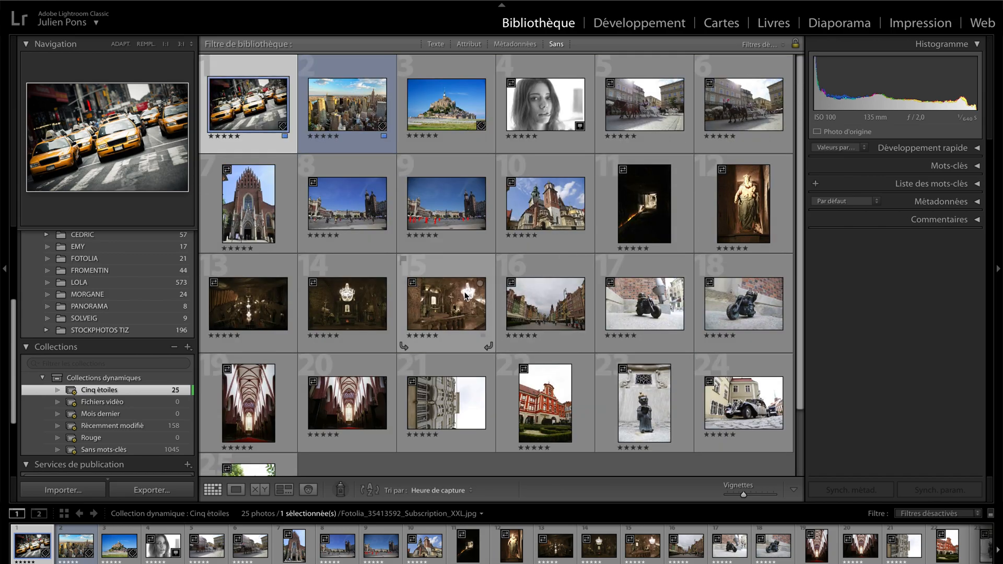
mouse_move(467, 296)
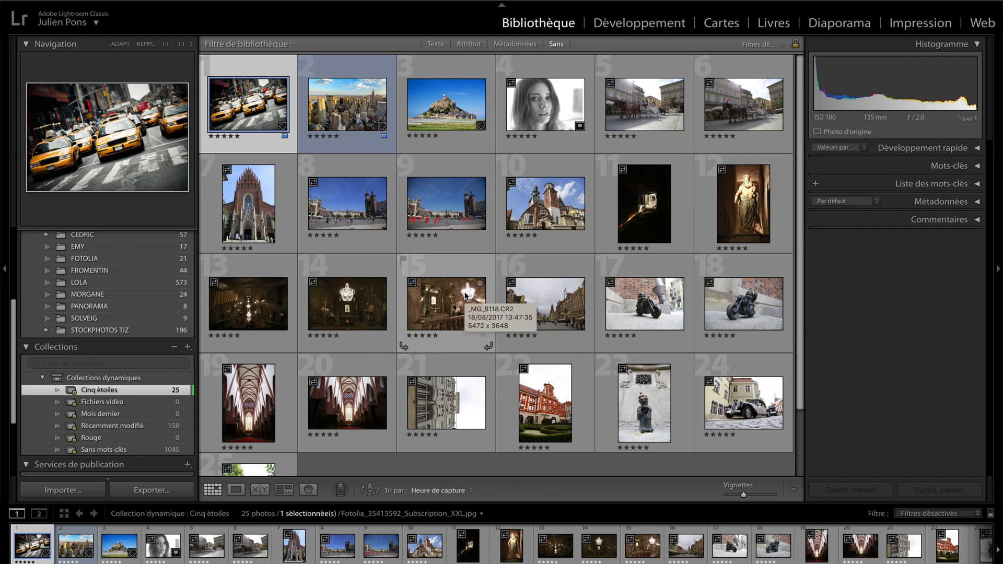
scroll(115, 282, "up", 3)
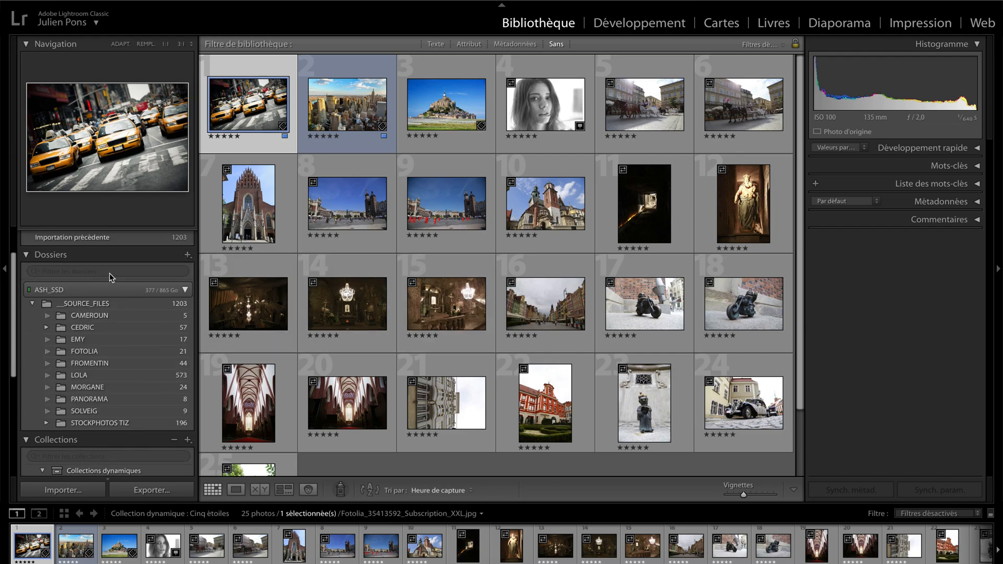
scroll(115, 355, "up", 2)
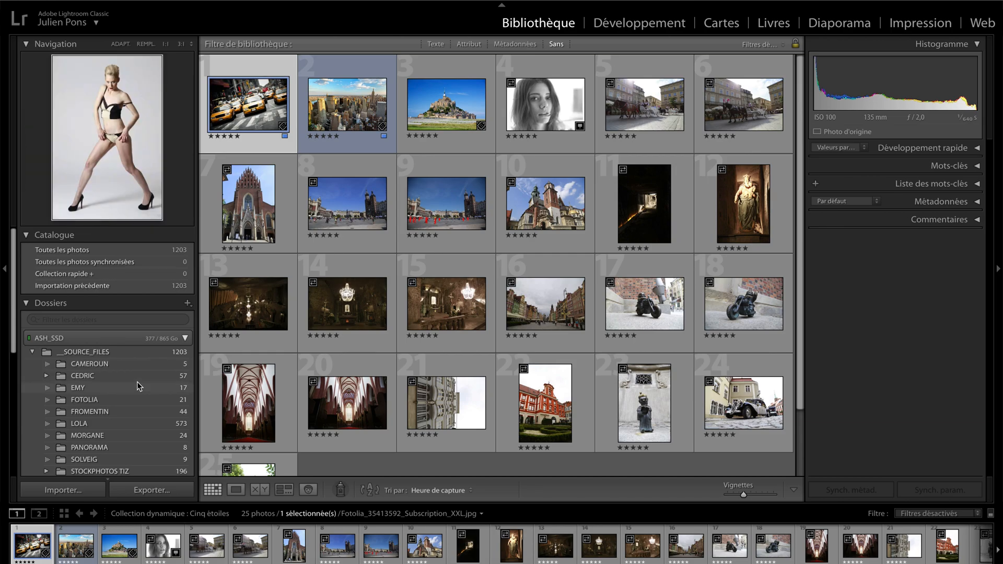
mouse_move(140, 386)
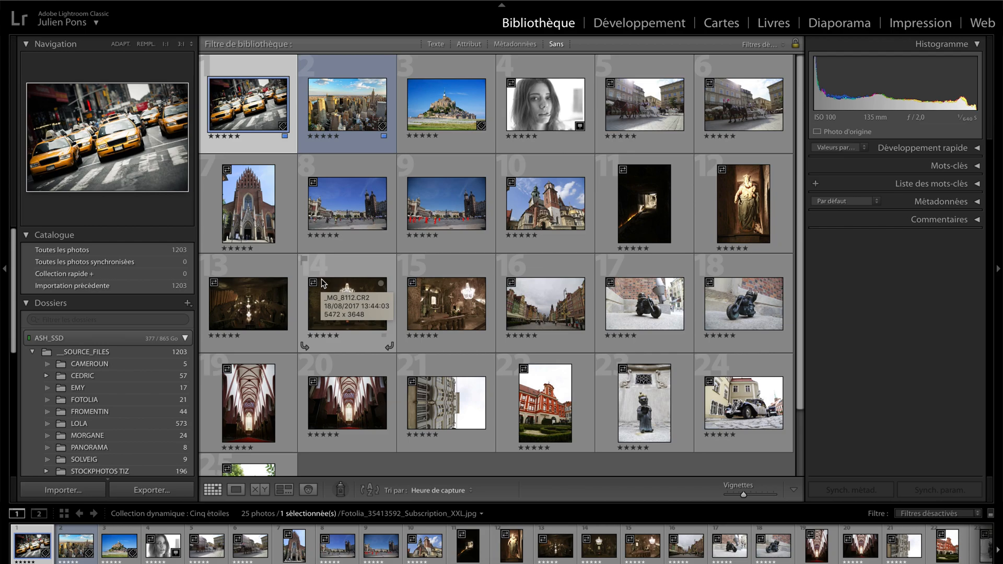
- Display the photos of the __SOURCE_FILES folder and find the bracketed portrait shots of the river behind the padlock-covered fence
key("j")
key("j")
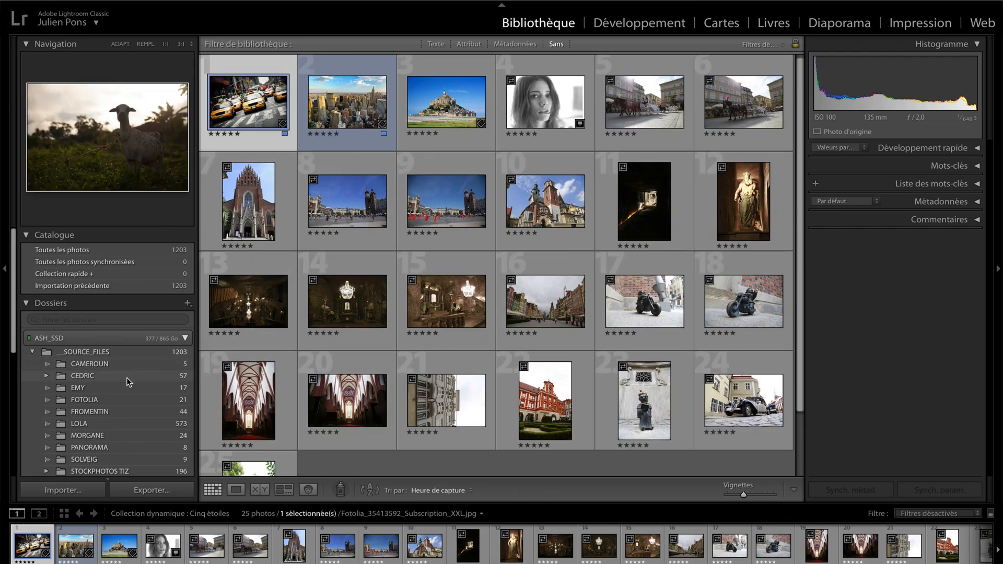
left_click(125, 355)
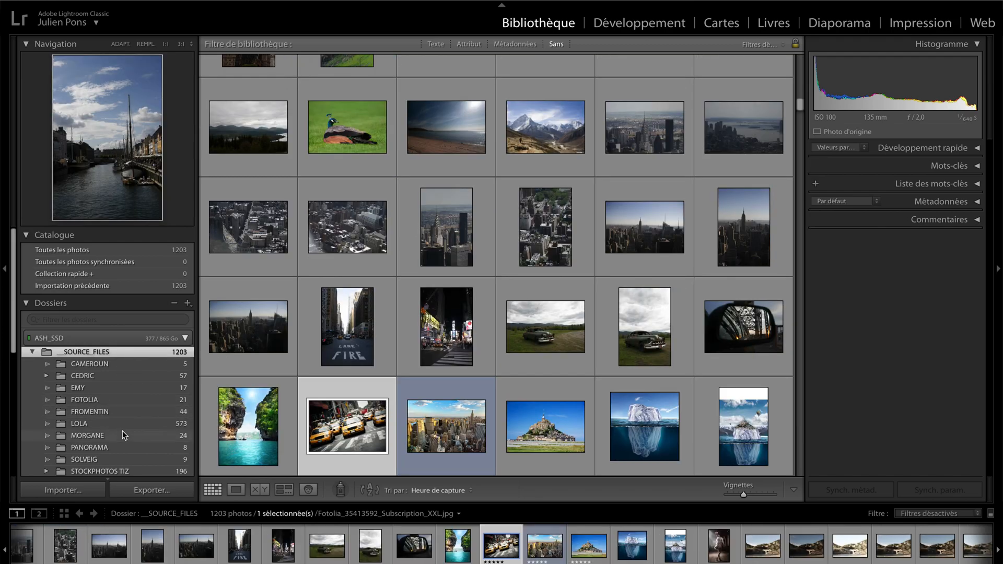
scroll(528, 333, "down", 5)
scroll(528, 331, "up", 10)
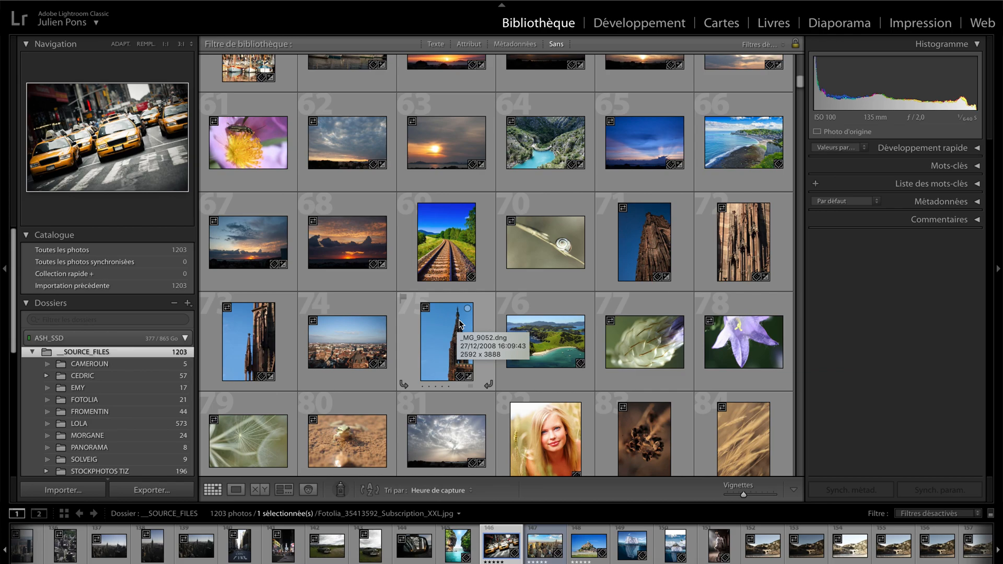
key("j")
scroll(512, 315, "down", 3)
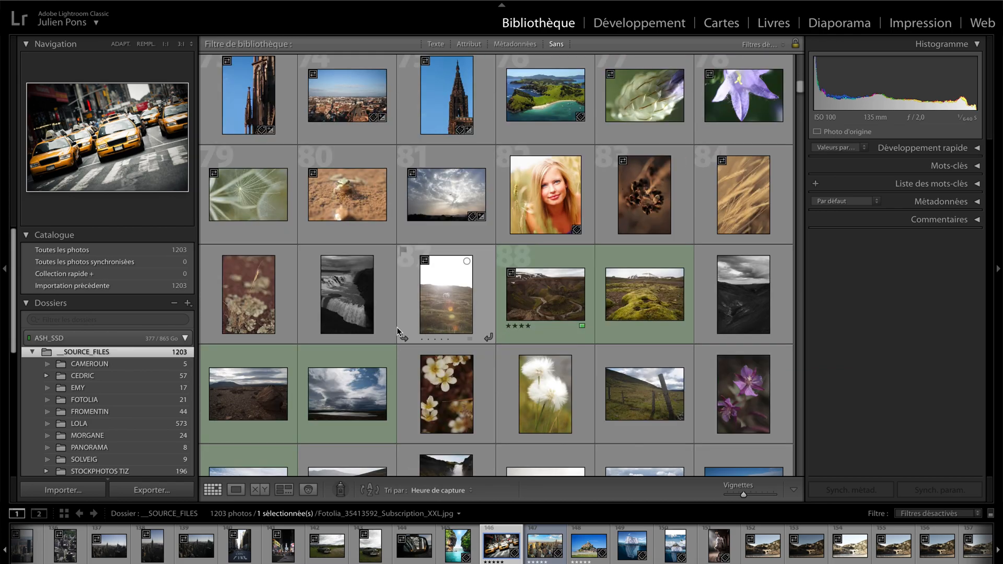
left_click_drag(801, 86, 800, 316)
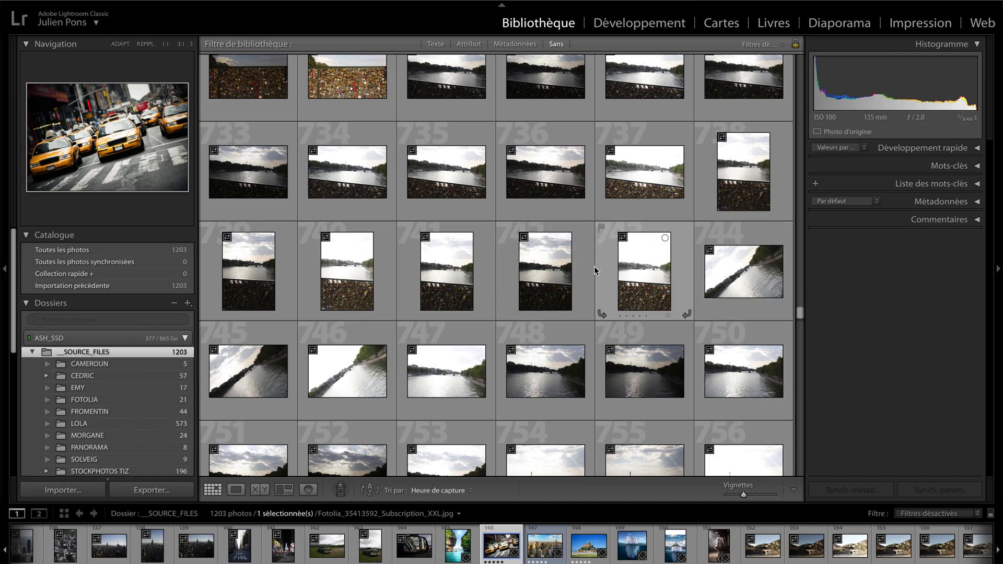
- Enlarge the grid thumbnails and group the three bracketed river photos 741 to 743 into a stack
left_click(447, 271)
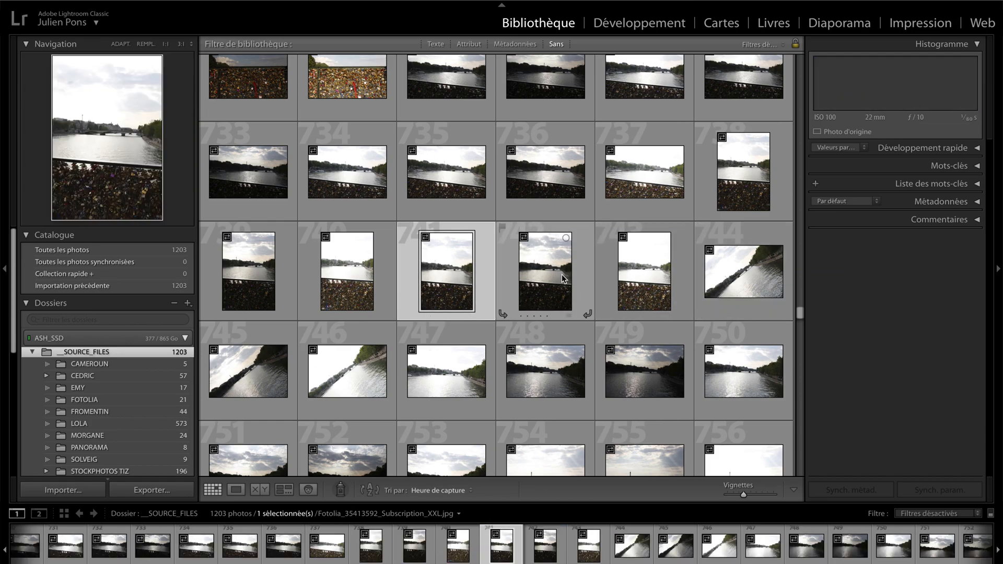
left_click_drag(751, 504, 752, 497)
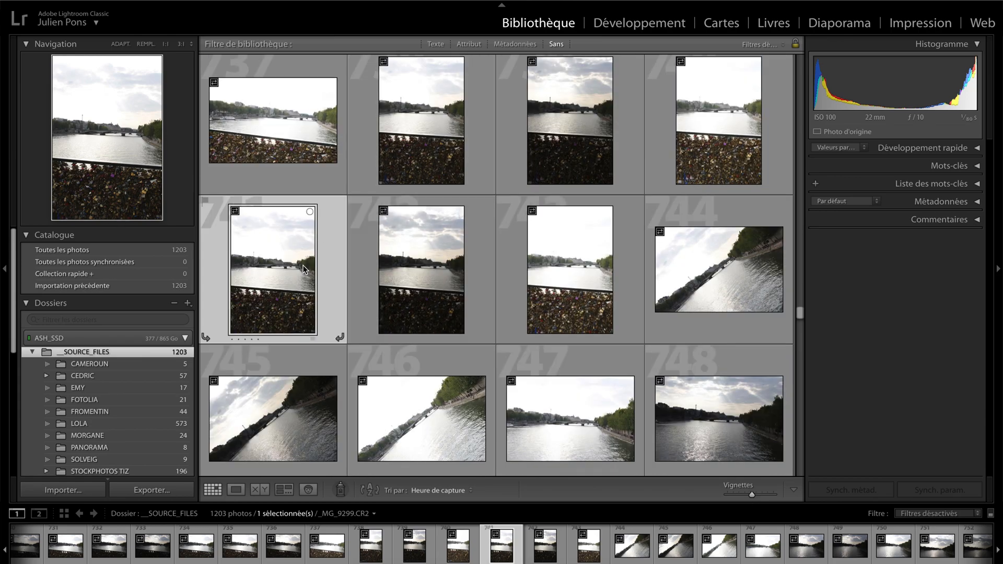
left_click(427, 275)
left_click(309, 271, "ctrl")
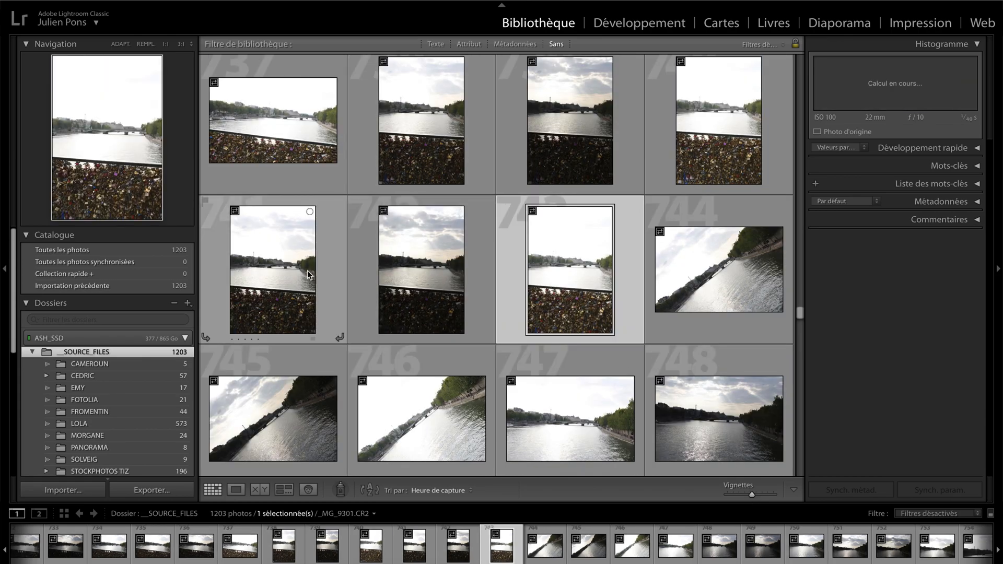
left_click(562, 278, "ctrl")
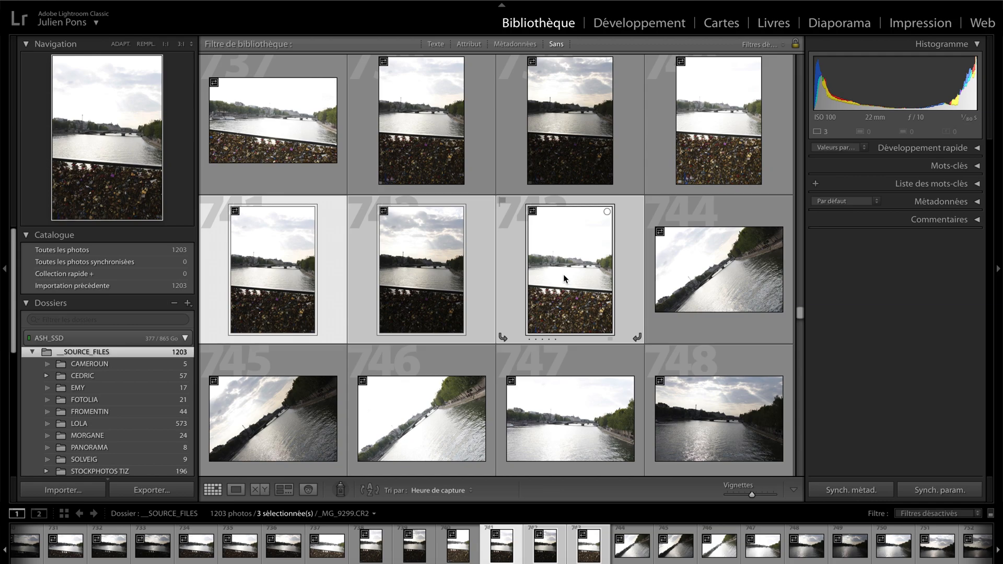
right_click(560, 264)
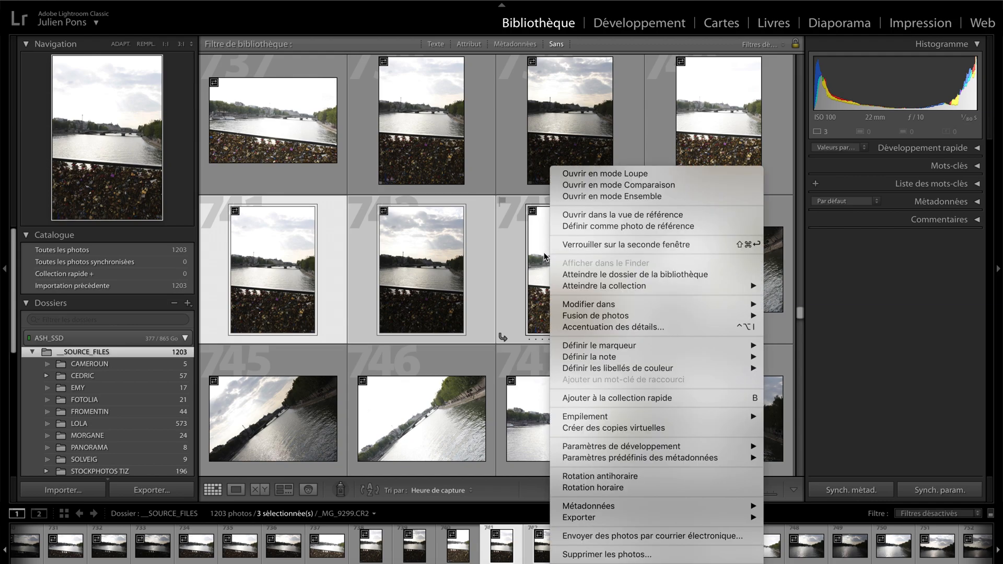
mouse_move(565, 416)
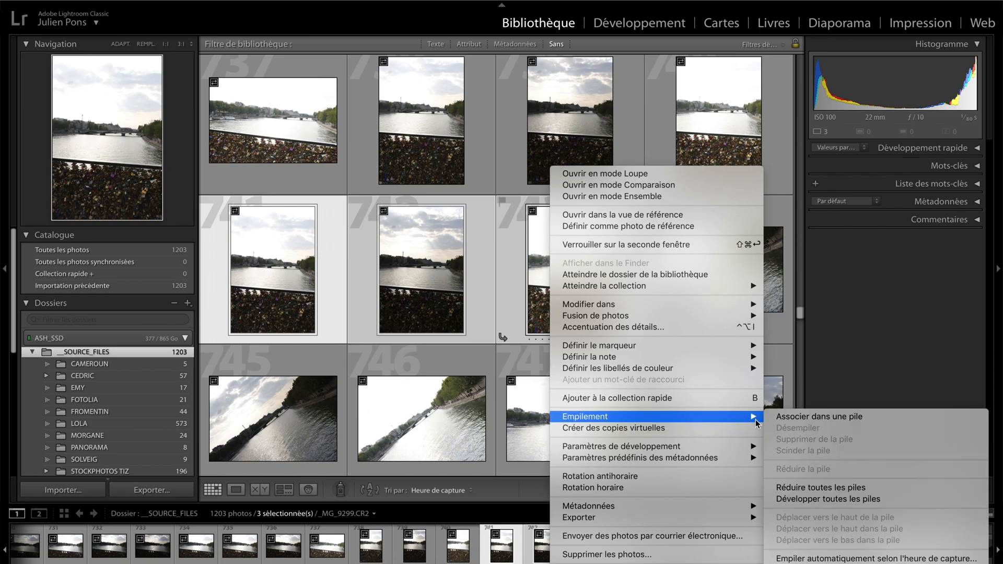
left_click(798, 417)
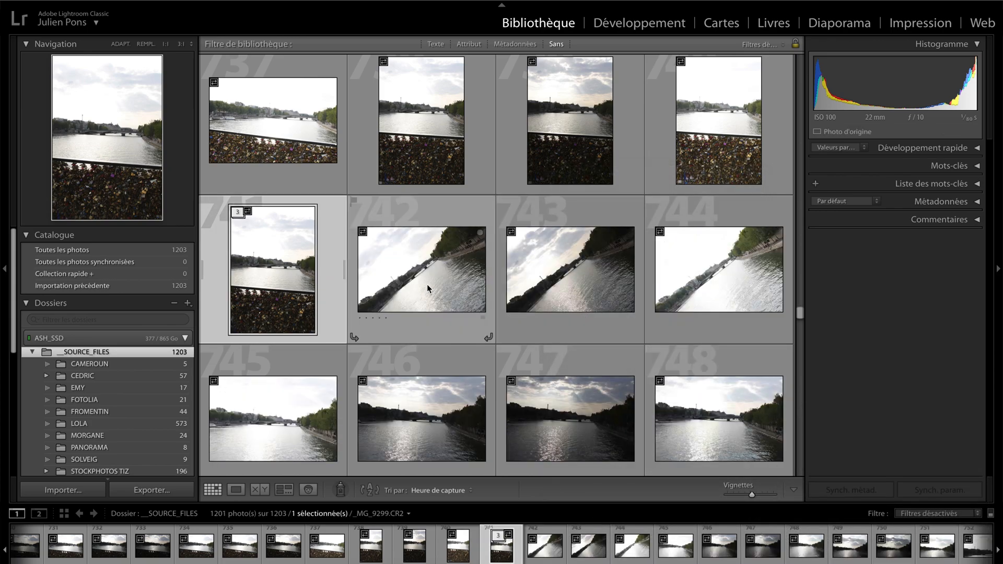
- Group the three bracketed river photos 738 to 740 into a second stack
left_click(444, 152)
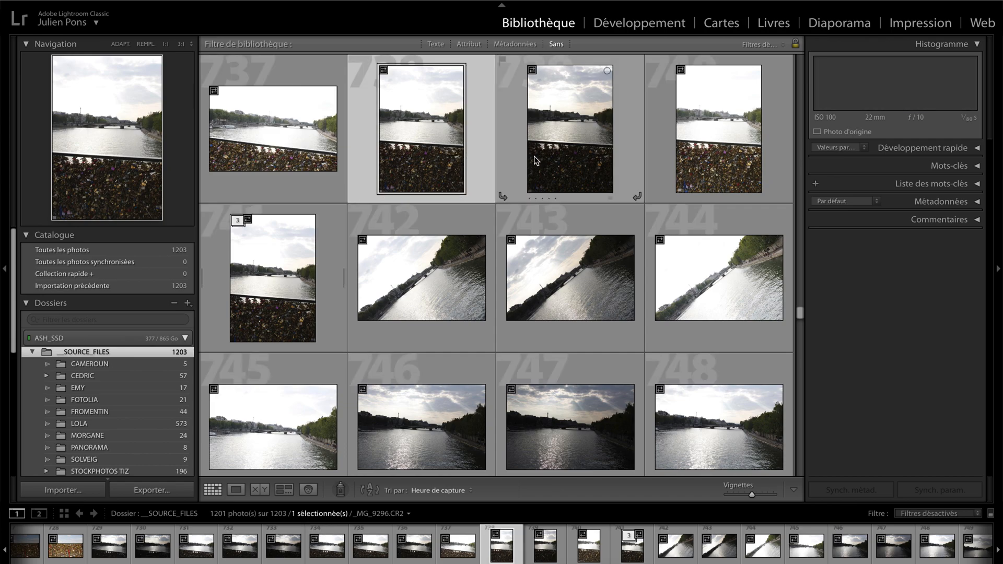
left_click(535, 160, "shift")
left_click(701, 152, "shift")
right_click(696, 156)
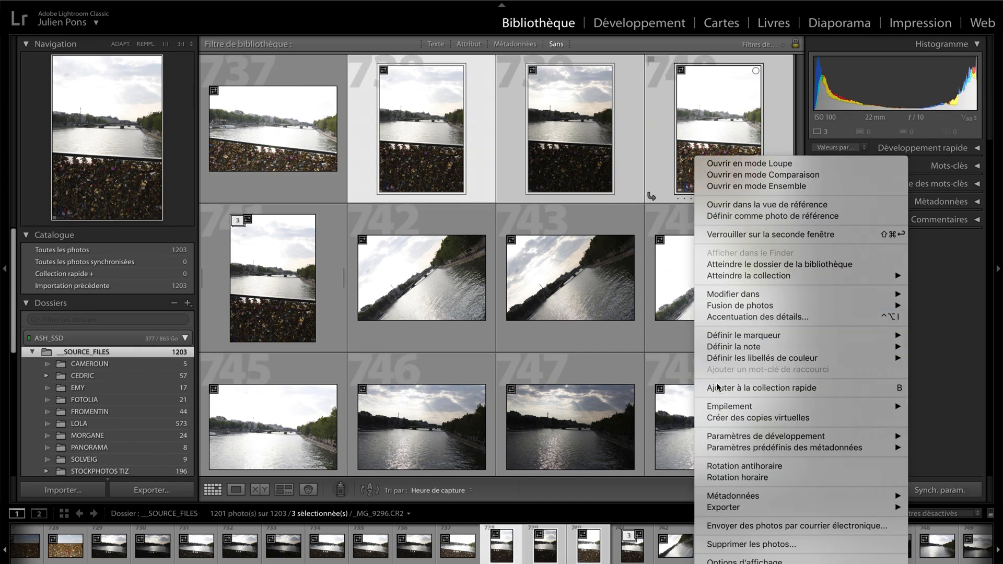
mouse_move(718, 407)
left_click(658, 406)
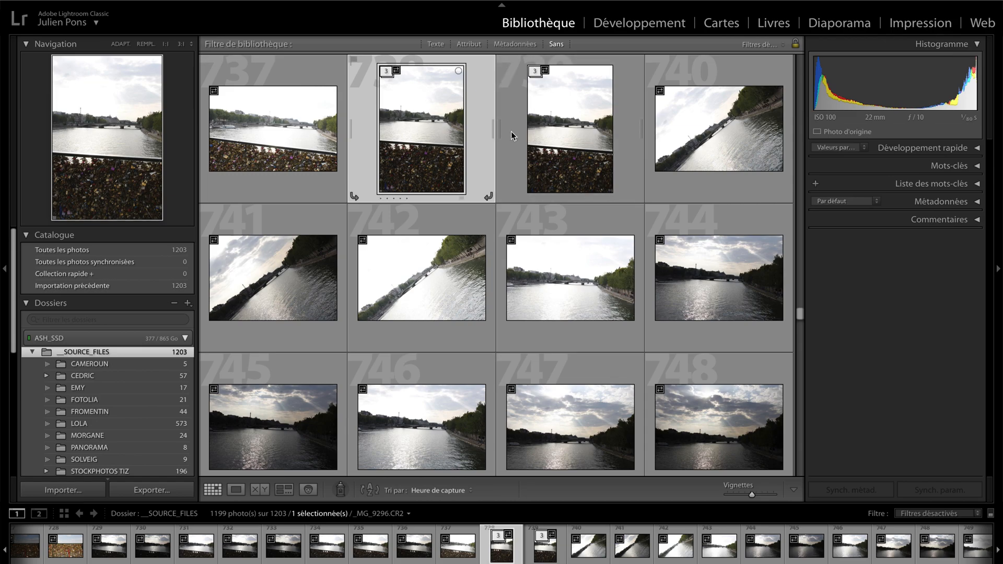
- Select both river photo stacks and batch-merge them to HDR without going through the merge preview
left_click(546, 122, "ctrl")
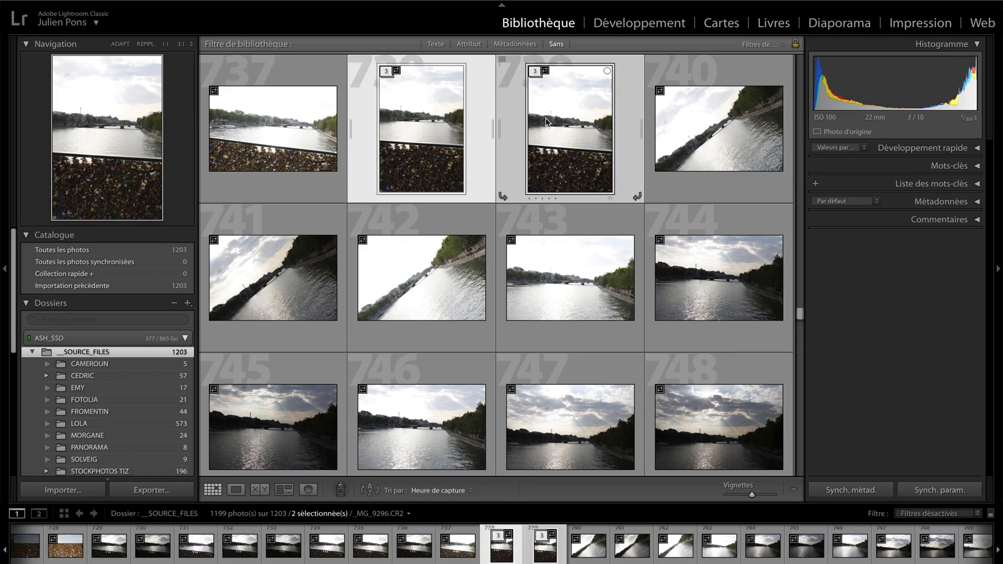
right_click(546, 122)
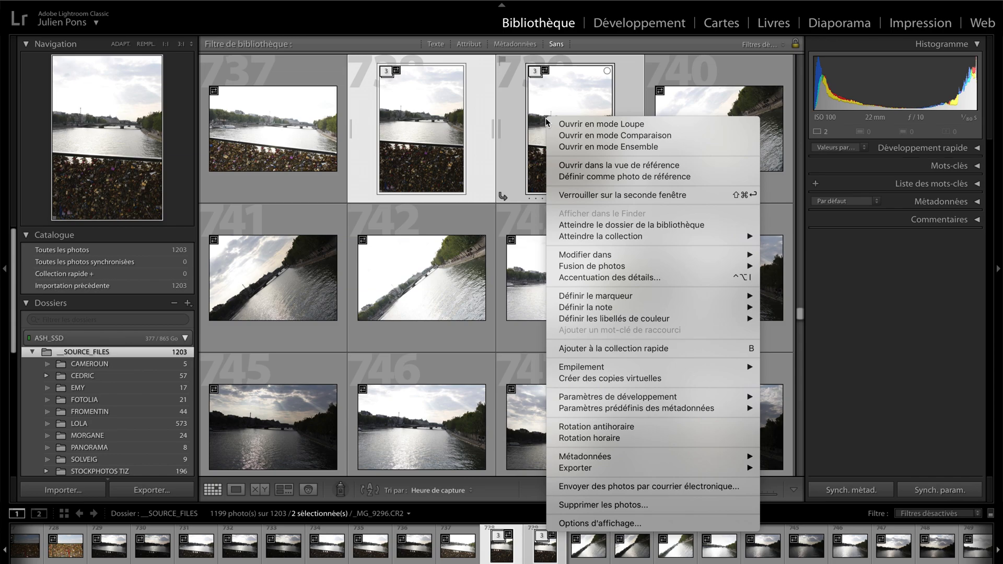
mouse_move(589, 266)
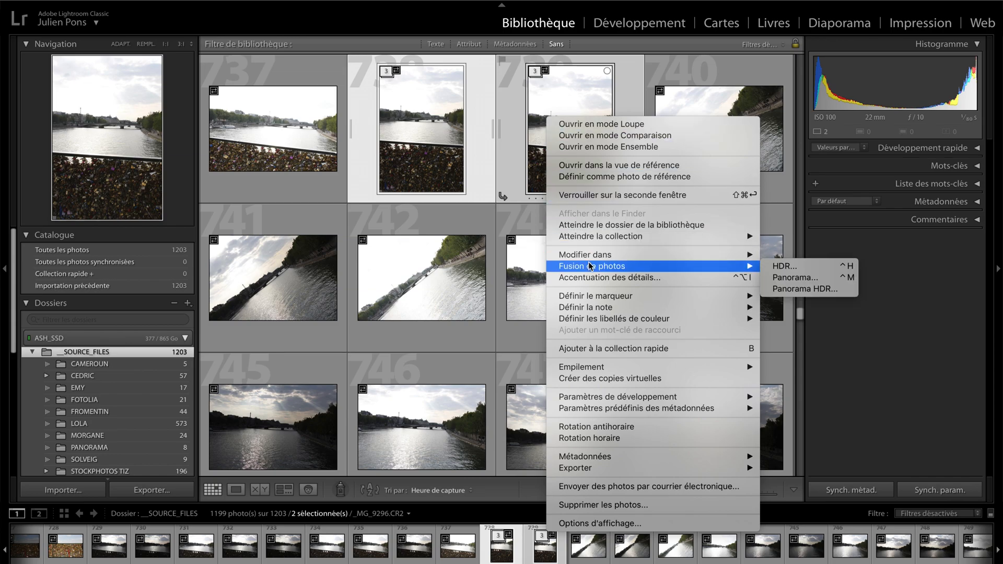
left_click(797, 268, "shift")
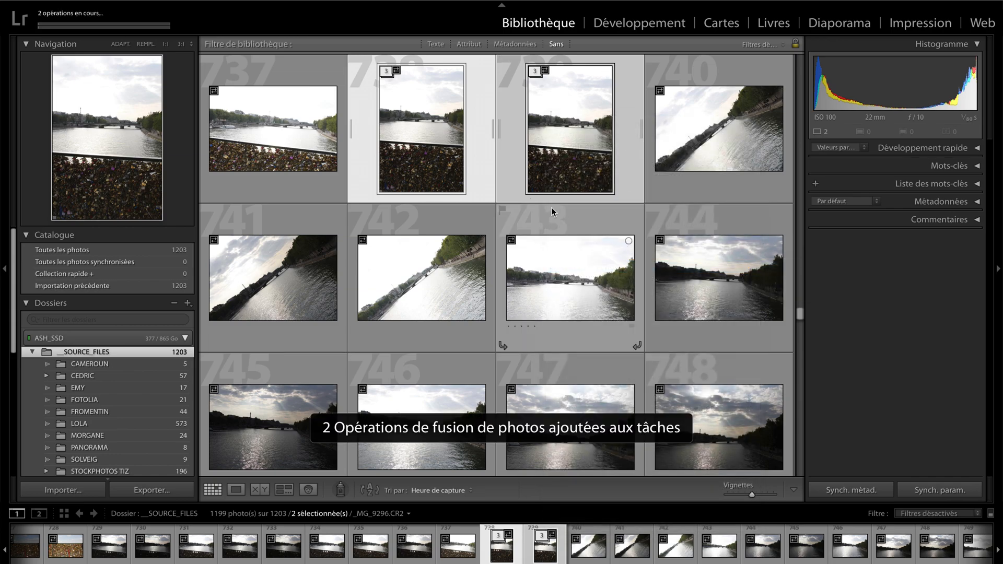